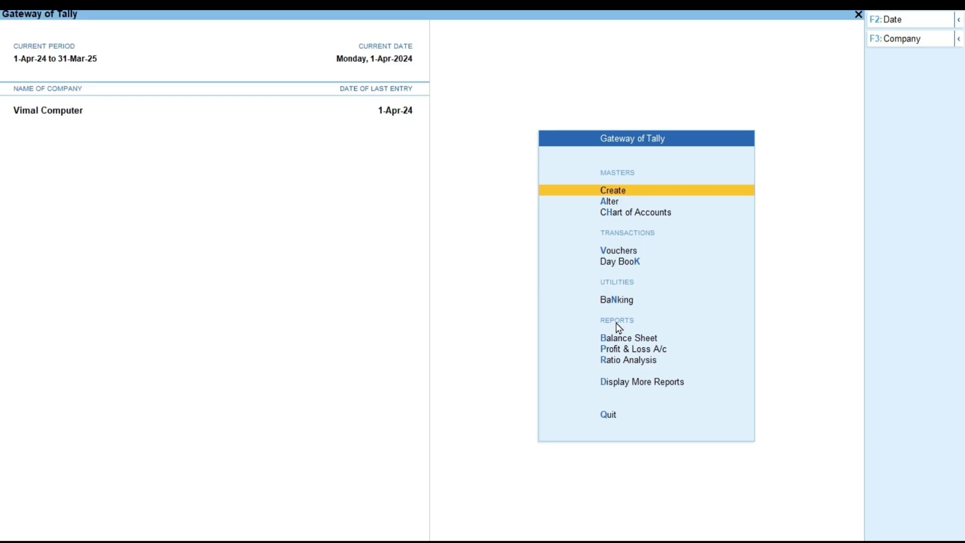
# Step: Open the Display More Reports list from the Gateway of Tally
pyautogui.press('Down')
pyautogui.press('Down')
pyautogui.press('Down')
pyautogui.press('Down')
pyautogui.press('Down')
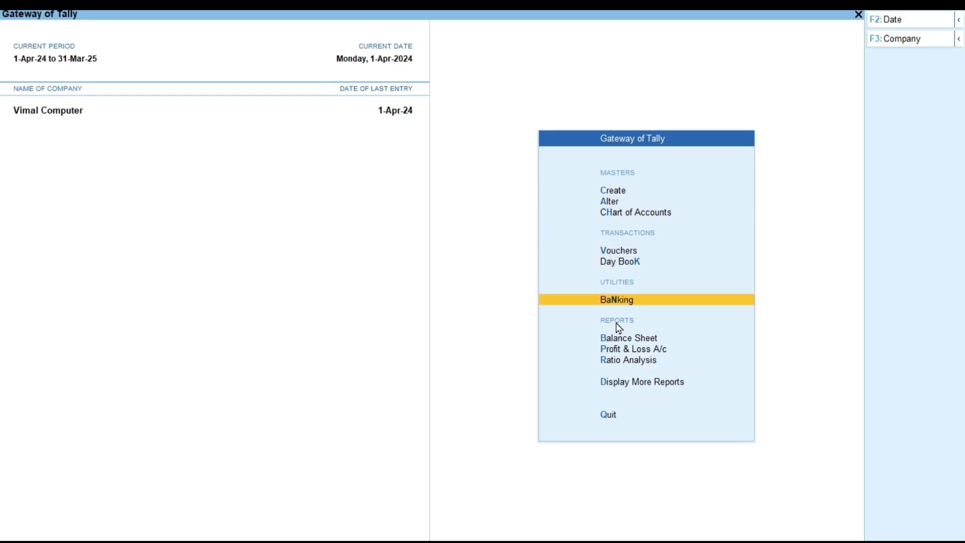
pyautogui.press('Down')
pyautogui.press('Down')
pyautogui.press('Down')
pyautogui.press('Down')
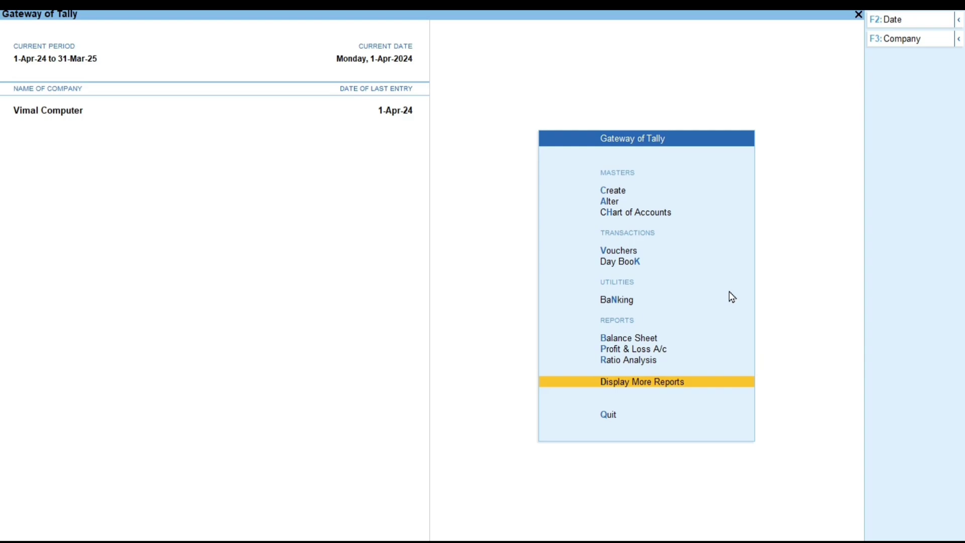
pyautogui.press('Return')
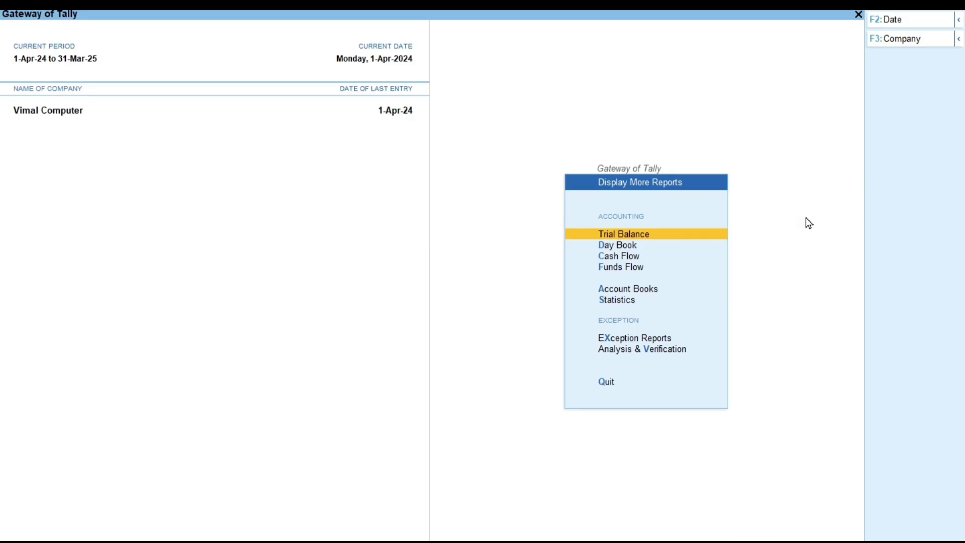
# Step: Open the Bank ledger's vouchers from the Account Books
pyautogui.press('Down')
pyautogui.press('Down')
pyautogui.press('Down')
pyautogui.press('Down')
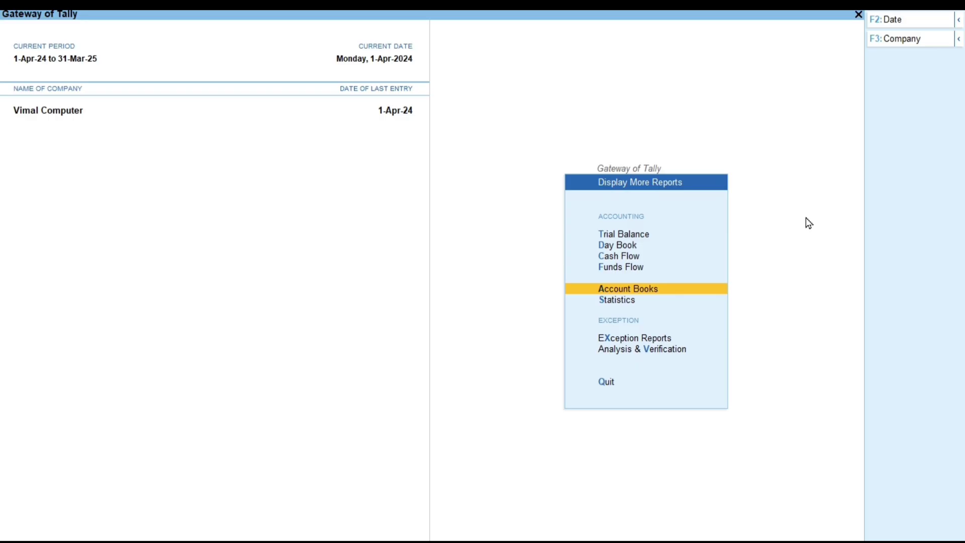
pyautogui.press('Return')
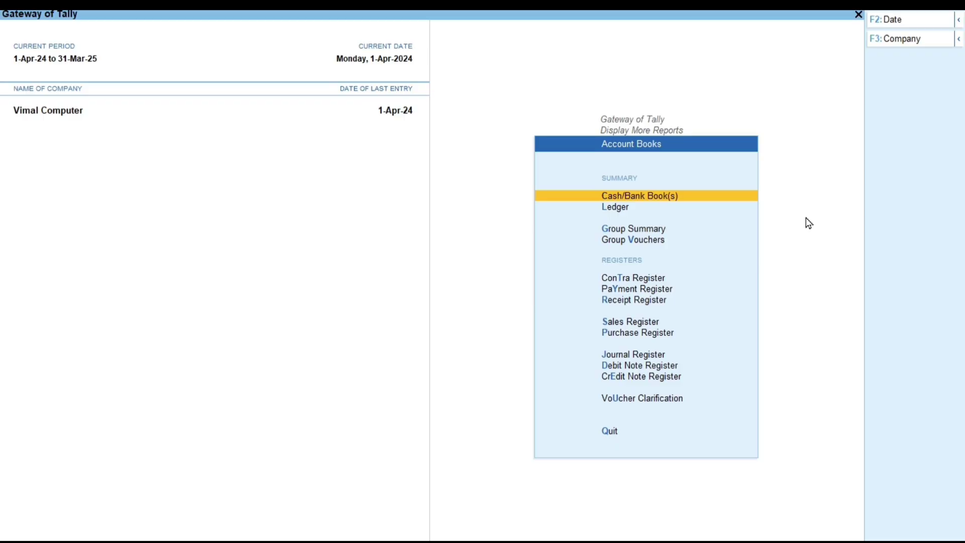
pyautogui.press('Down')
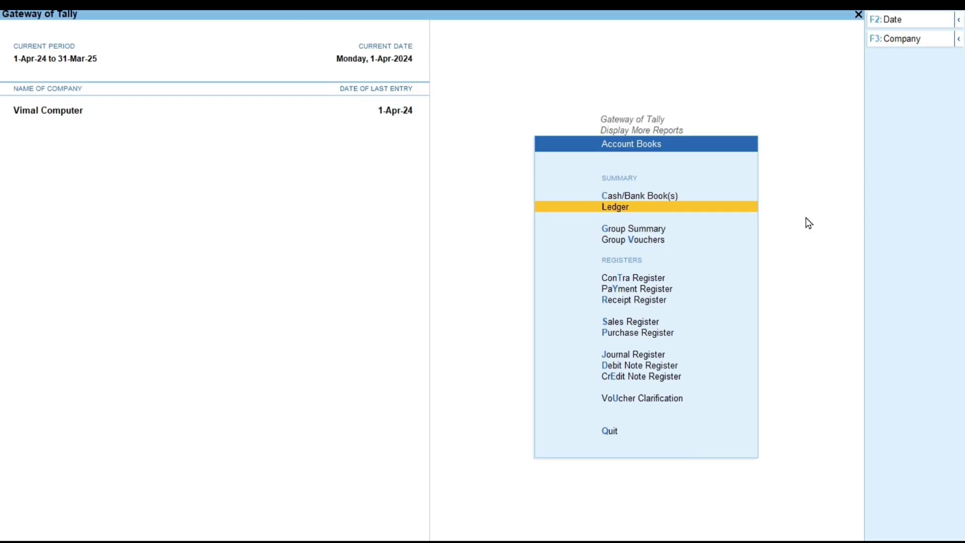
pyautogui.press('Return')
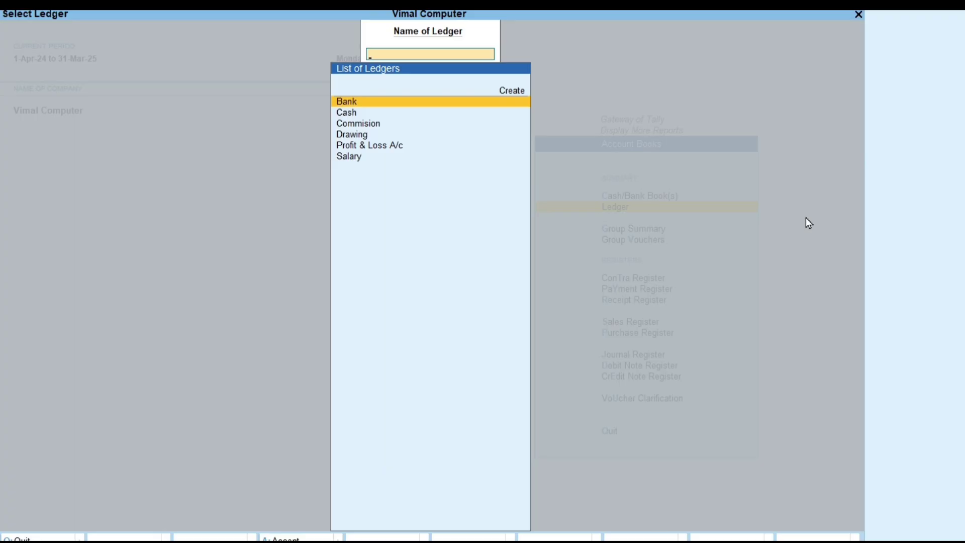
pyautogui.press('Return')
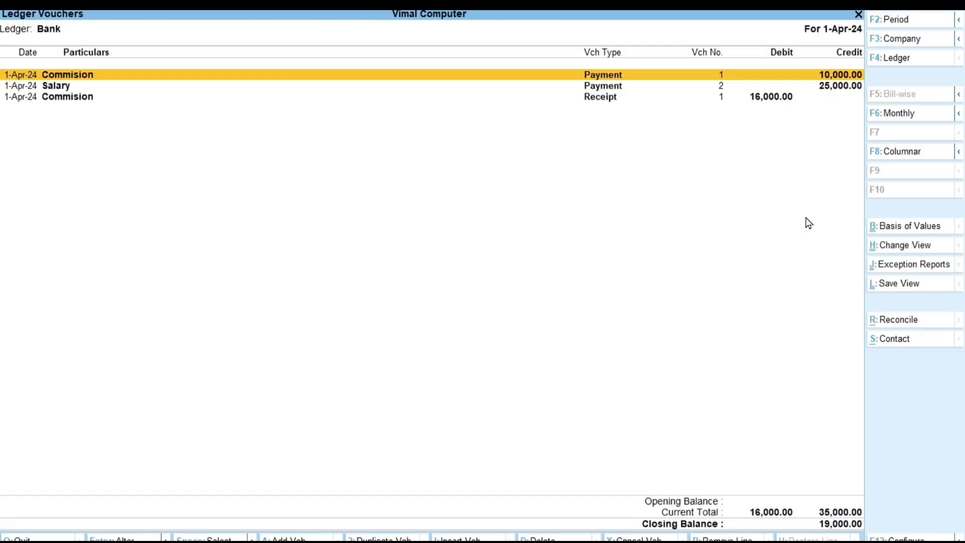
# Step: Open the Commision receipt entry in the Bank ledger and return to the voucher list
pyautogui.press('Down')
pyautogui.press('Down')
pyautogui.press('Return')
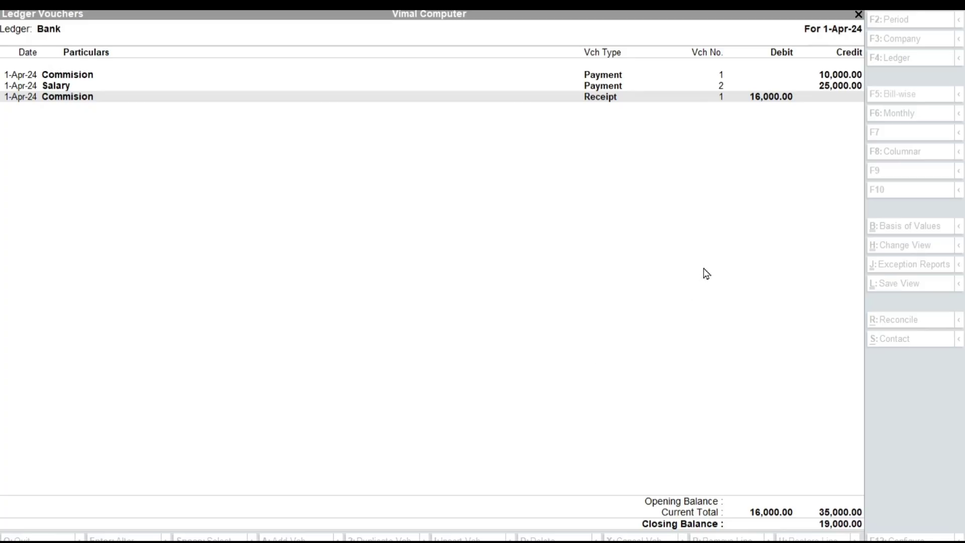
pyautogui.click(853, 134)
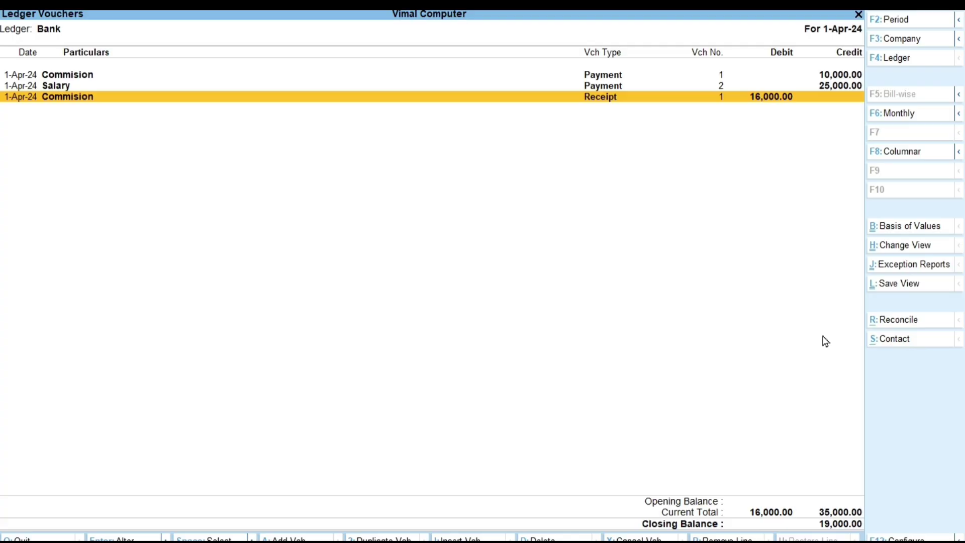
pyautogui.click(811, 315)
pyautogui.click(893, 322)
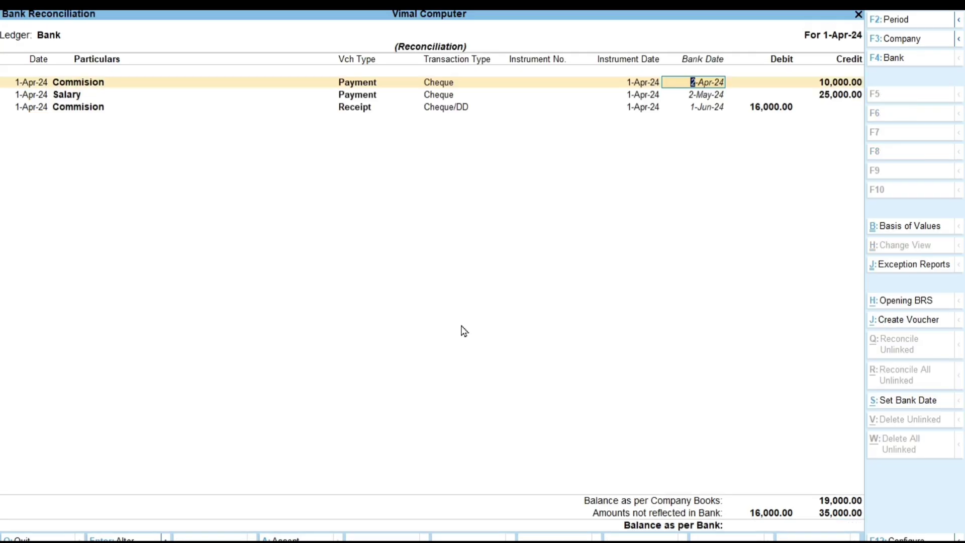
pyautogui.press('Escape')
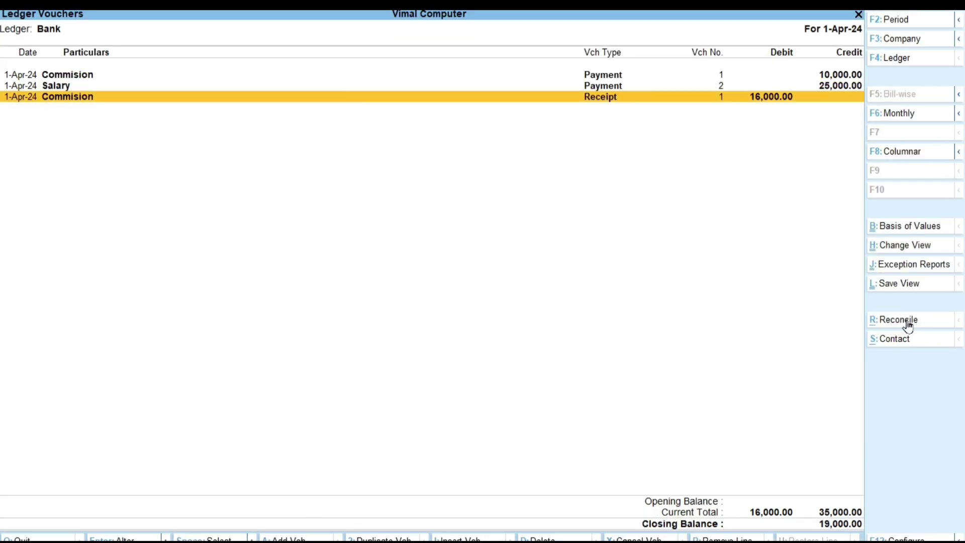
# Step: Open the Bank ledger's reconciliation and set the Commision payment's bank date to 2-Apr-24
pyautogui.click(902, 322)
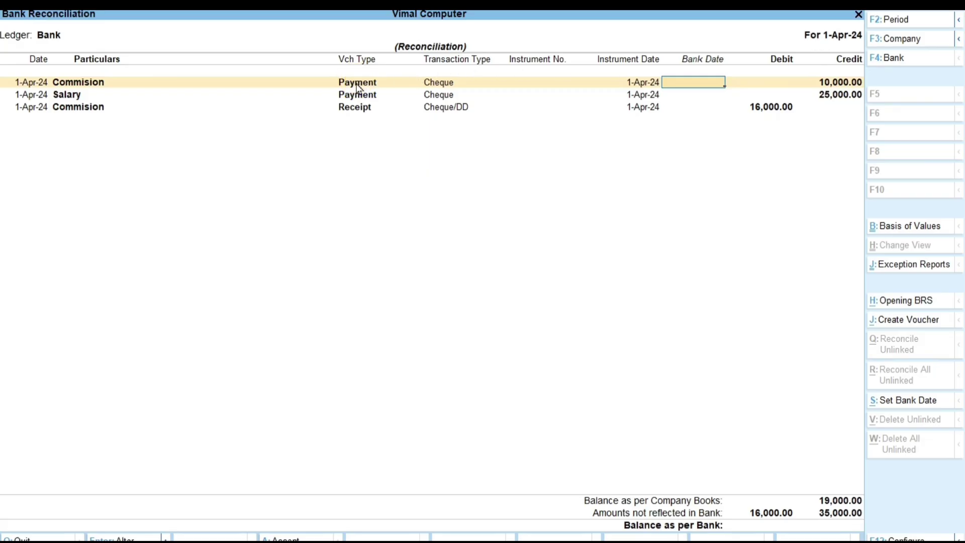
pyautogui.press('Down')
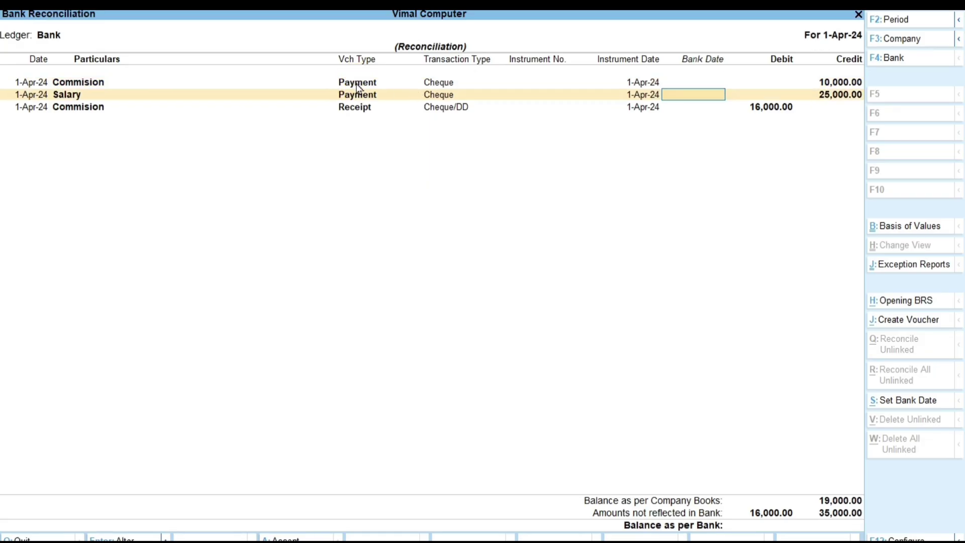
pyautogui.press('Down')
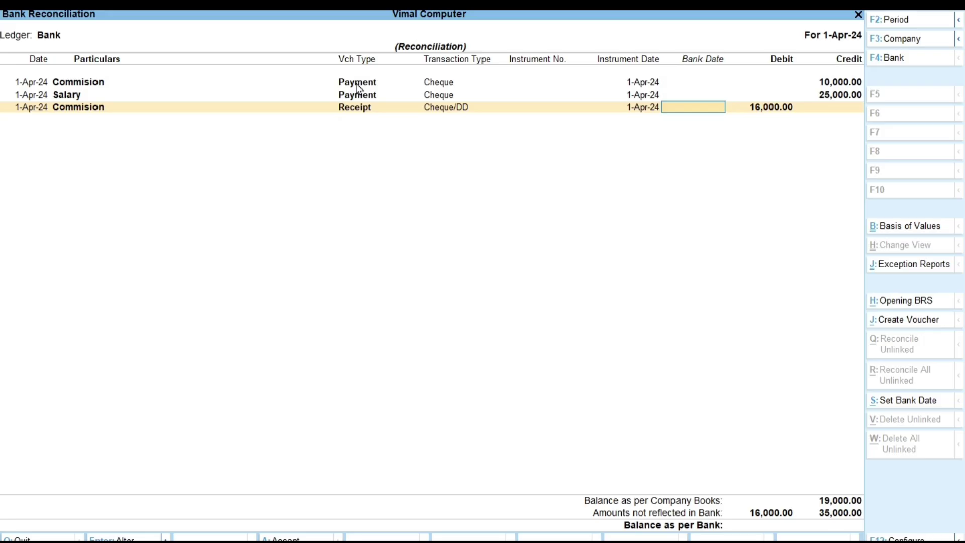
pyautogui.press('Up')
pyautogui.press('Up')
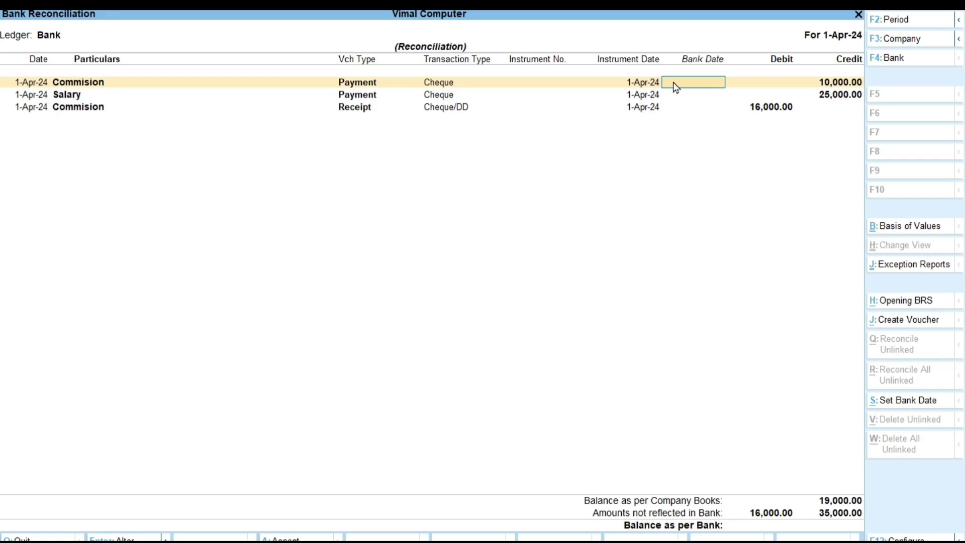
pyautogui.write('2-4-24')
pyautogui.press('Return')
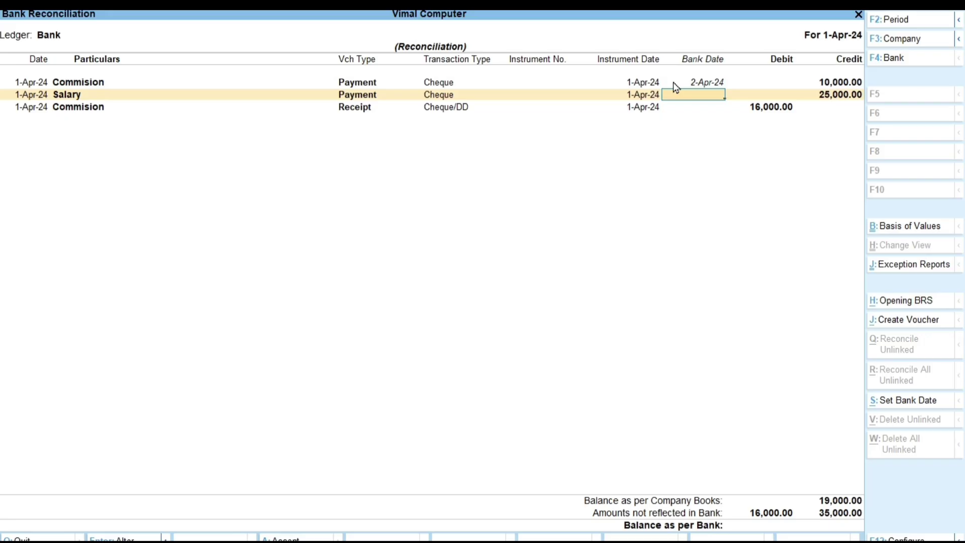
# Step: Set the Salary payment's bank date to 2-May-24 and the Commision receipt's to 1-Jun-24, and accept the reconciliation
pyautogui.write('2-5-24')
pyautogui.press('Return')
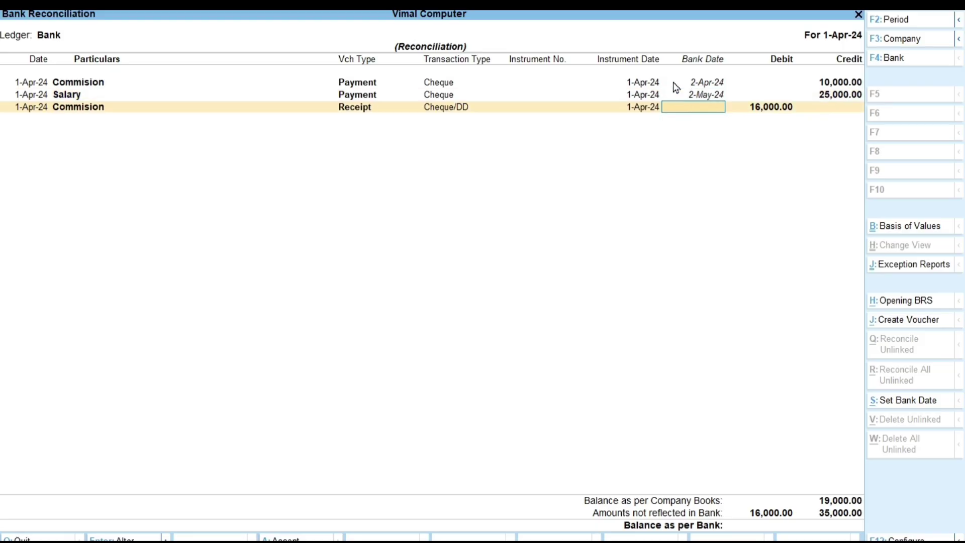
pyautogui.write('1-6-24')
pyautogui.press('Return')
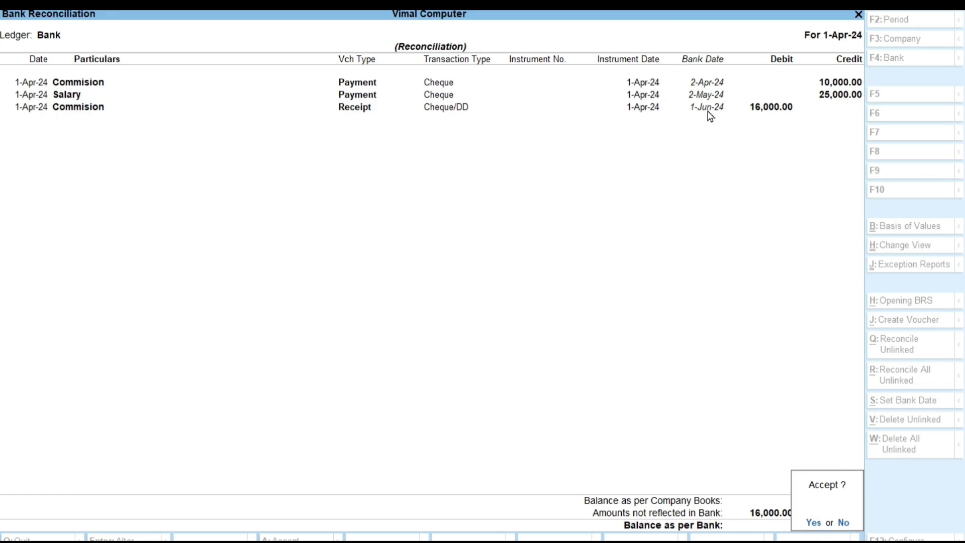
pyautogui.click(813, 524)
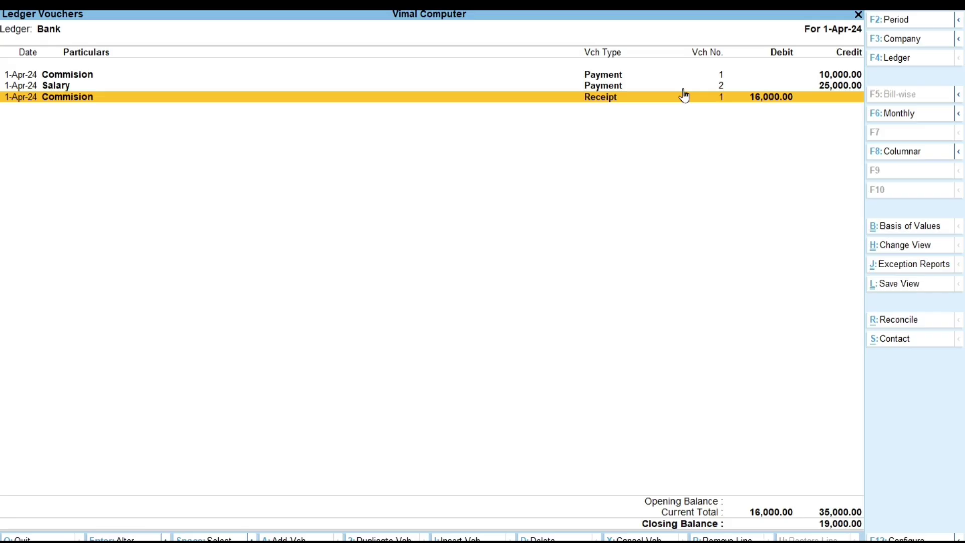
# Step: Reopen the Bank ledger and its reconciliation to check the bank dates of the three vouchers
pyautogui.rightClick(676, 212)
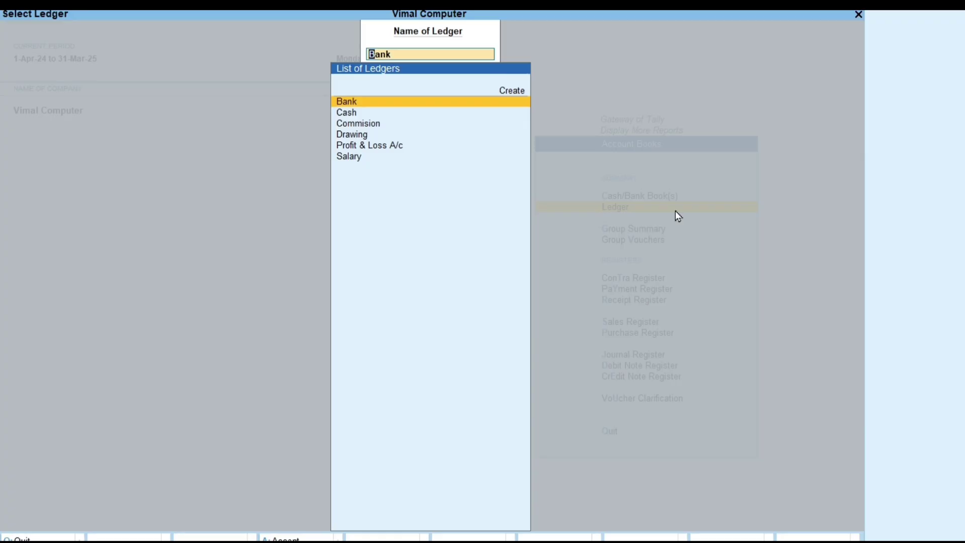
pyautogui.press('Return')
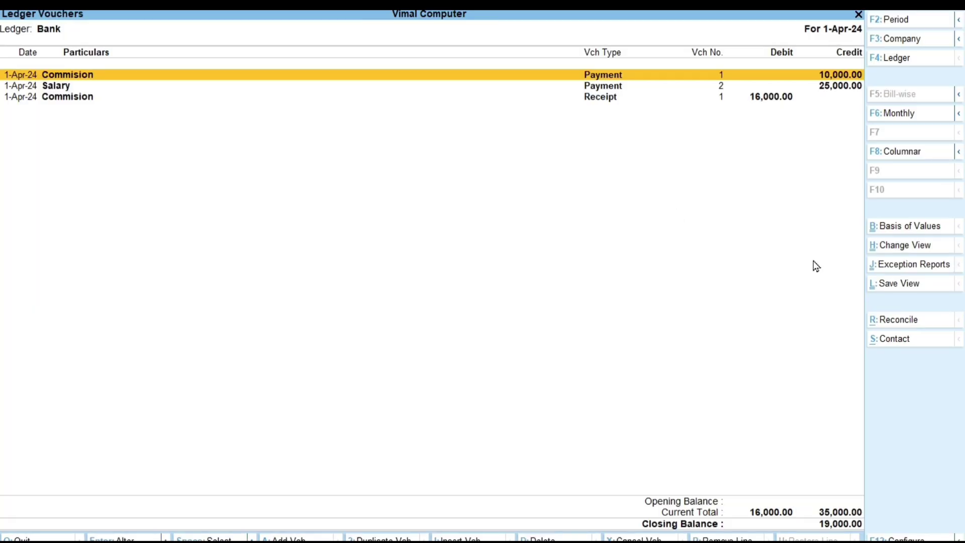
pyautogui.click(886, 325)
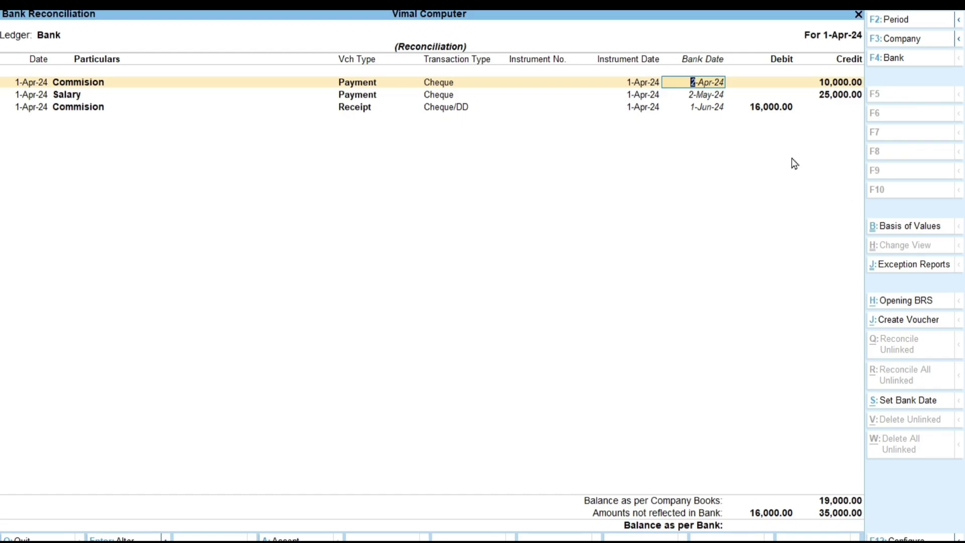
# Step: Use Set Bank Date with the New Date type and enter 1-7-2024 as the date
pyautogui.click(911, 407)
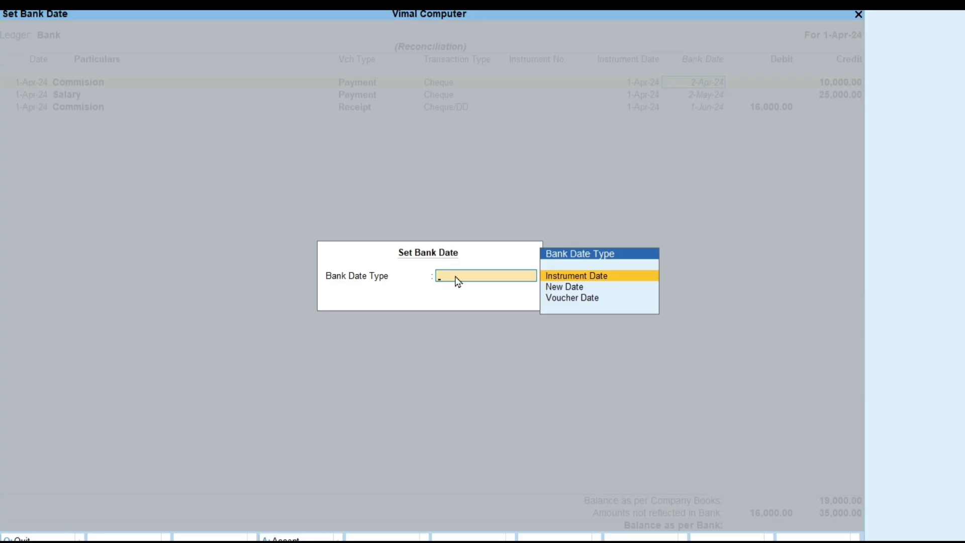
pyautogui.click(458, 280)
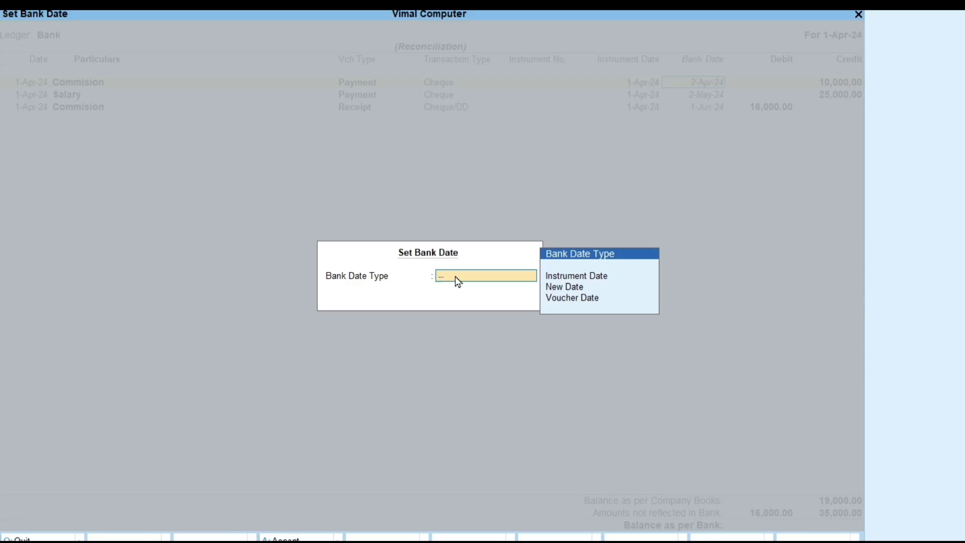
pyautogui.click(424, 280)
pyautogui.click(557, 269)
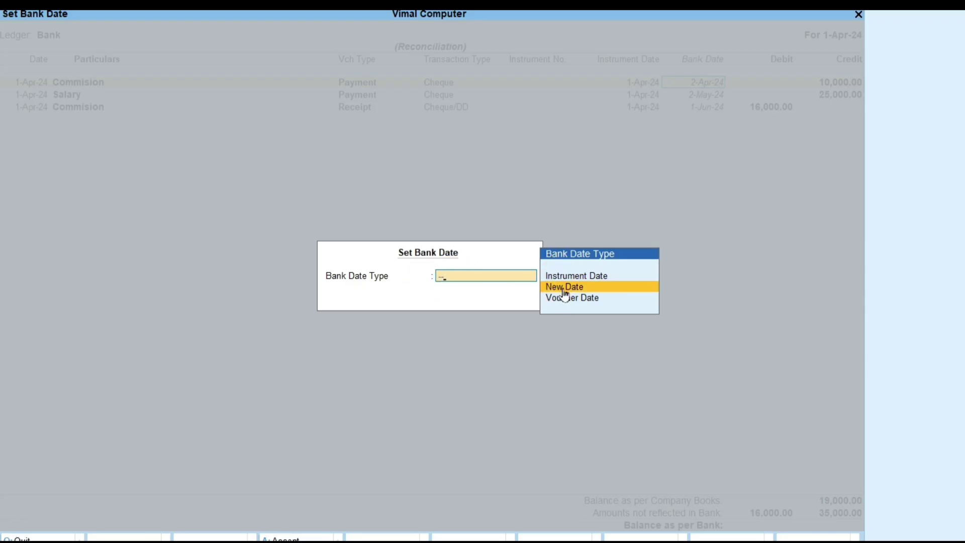
pyautogui.click(570, 287)
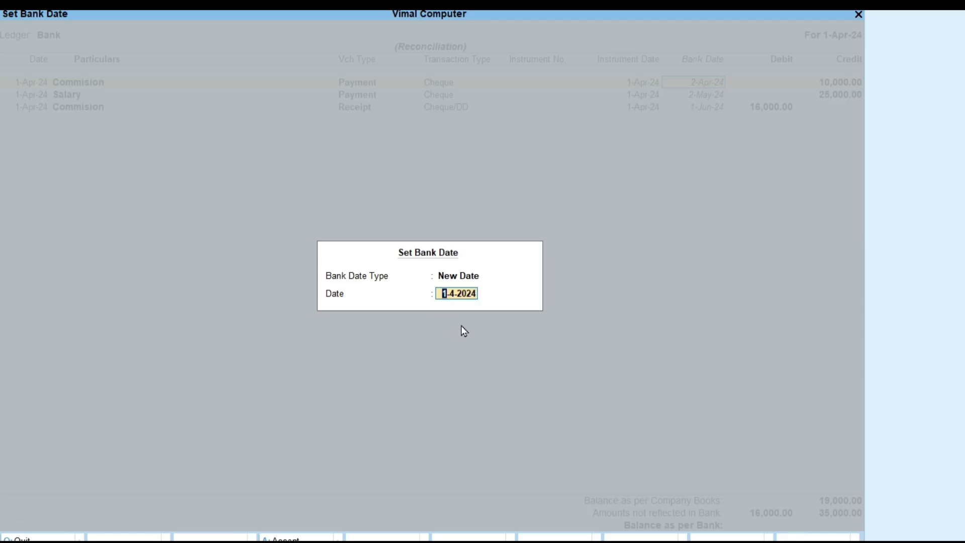
pyautogui.write('1-7-2024')
pyautogui.press('Return')
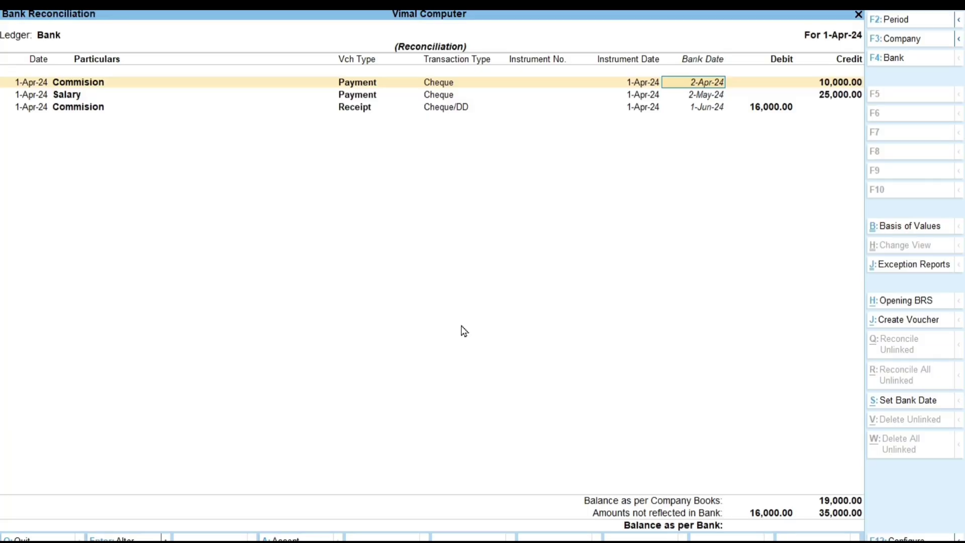